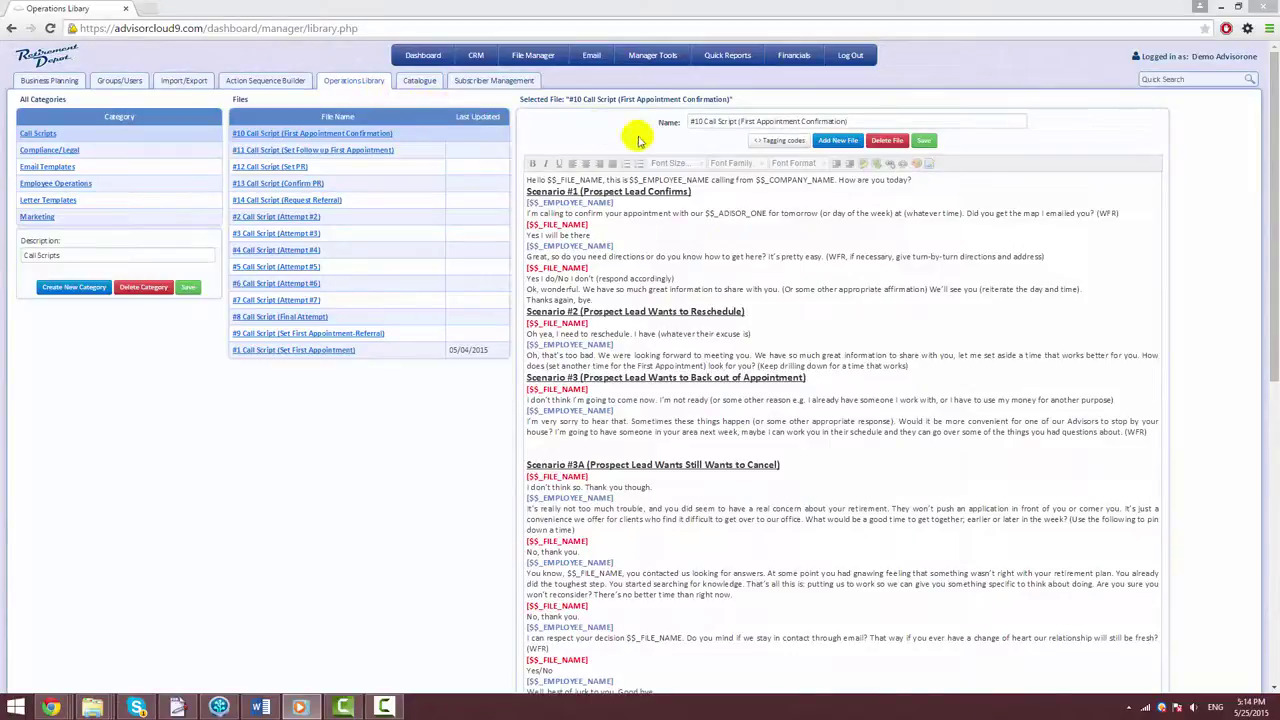
Step: Look through the full list of tagging codes available for the call script, and close the list
{"action": "left_click", "coordinate": [780, 141]}
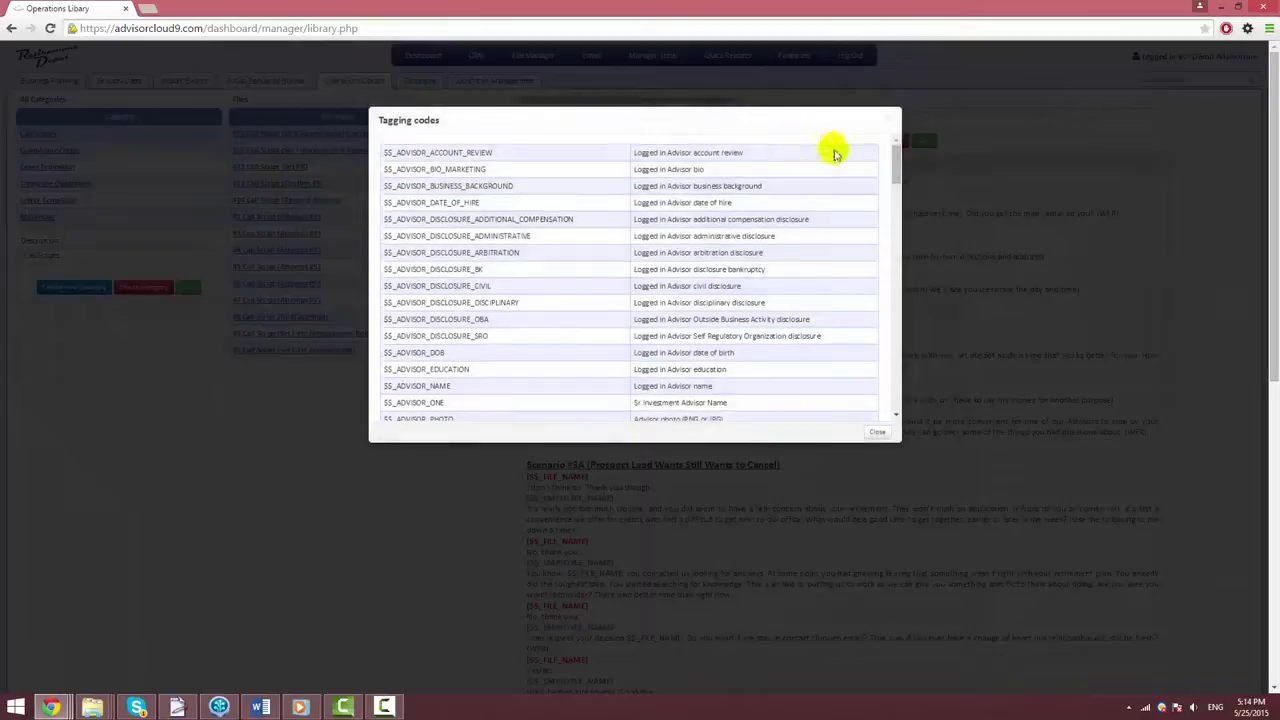
{"action": "left_click_drag", "start_coordinate": [896, 167], "coordinate": [894, 391]}
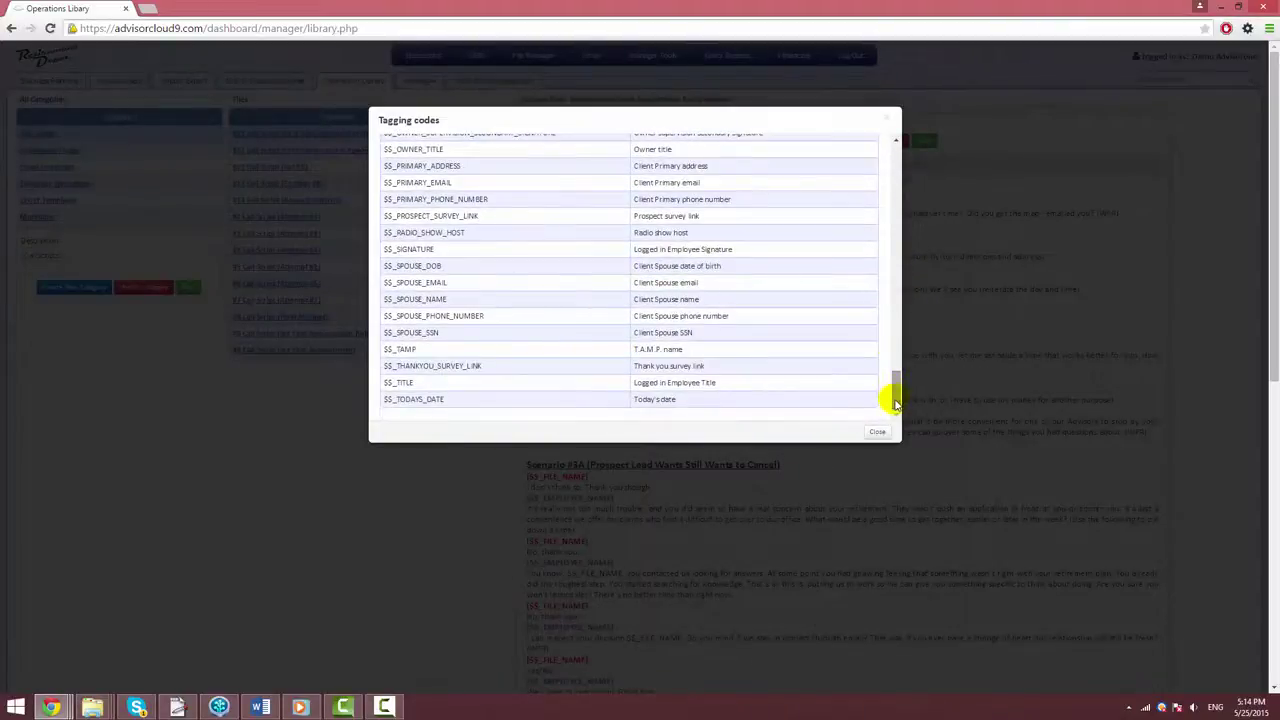
{"action": "left_click", "coordinate": [878, 434]}
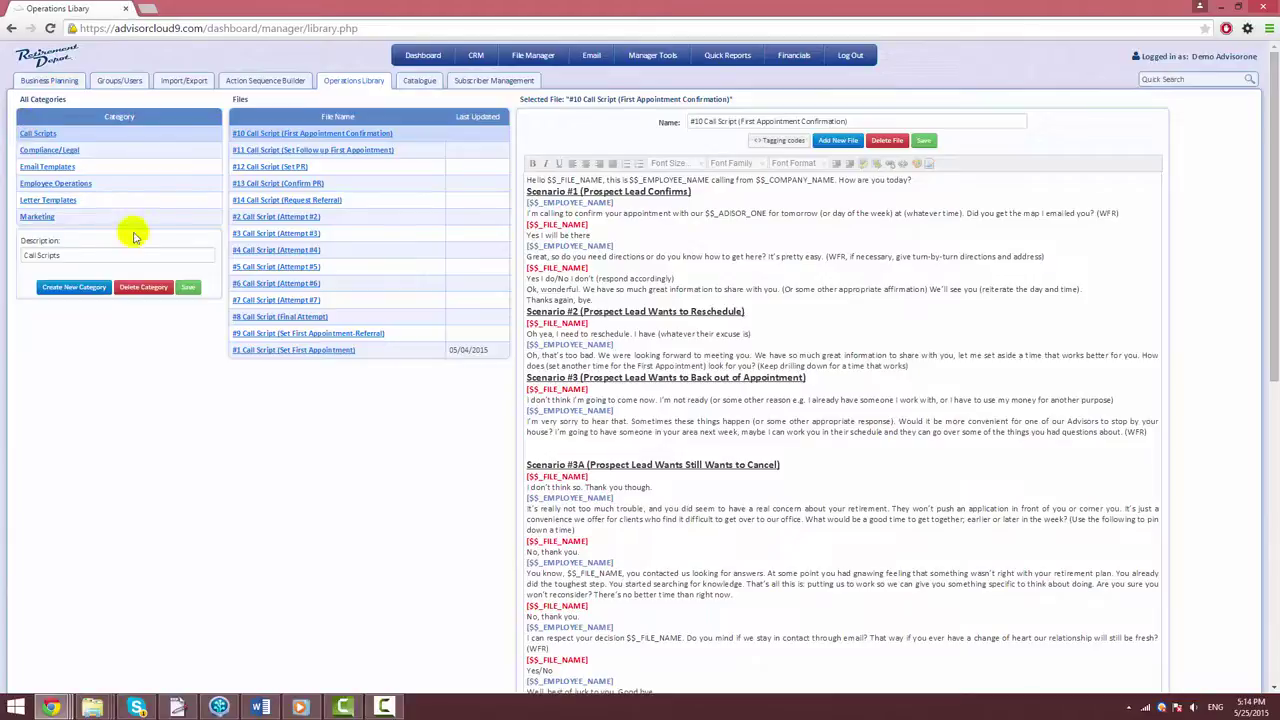
Step: View the #091 Template (Welcome Letter) among the email templates and the #1 Call Script (Set First Appointment) among the call scripts
{"action": "left_click", "coordinate": [60, 167]}
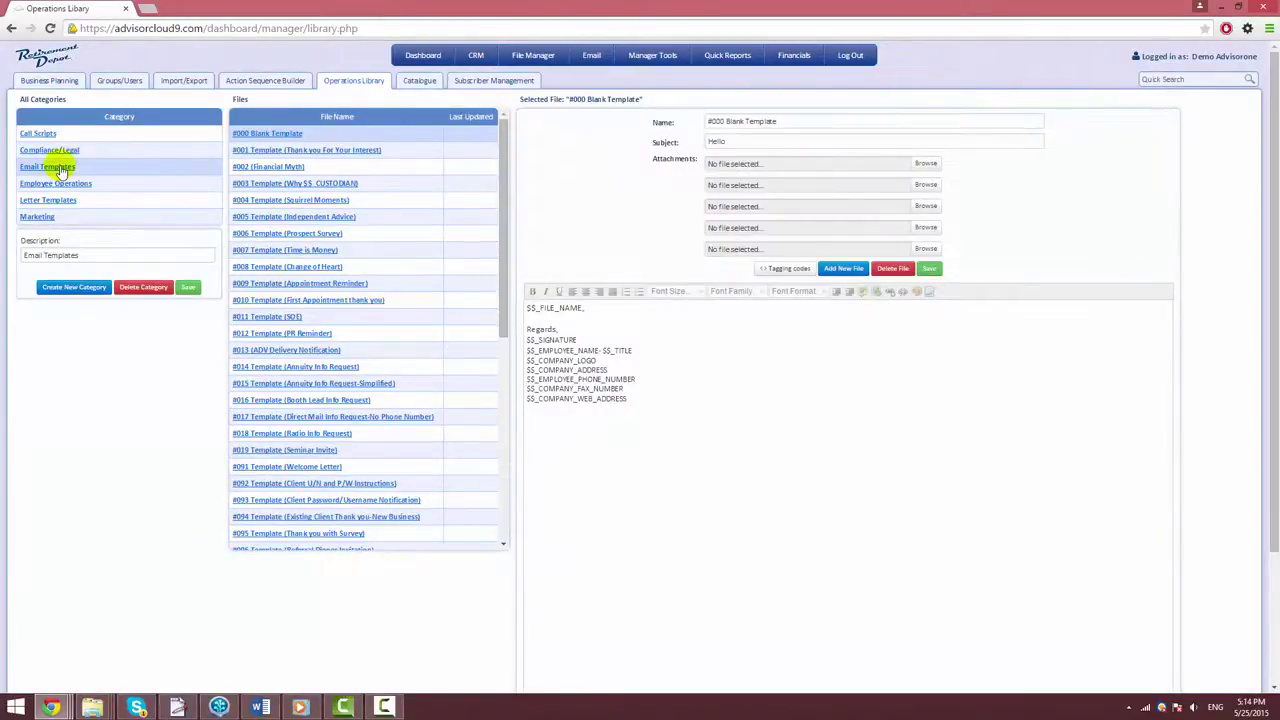
{"action": "left_click", "coordinate": [287, 467]}
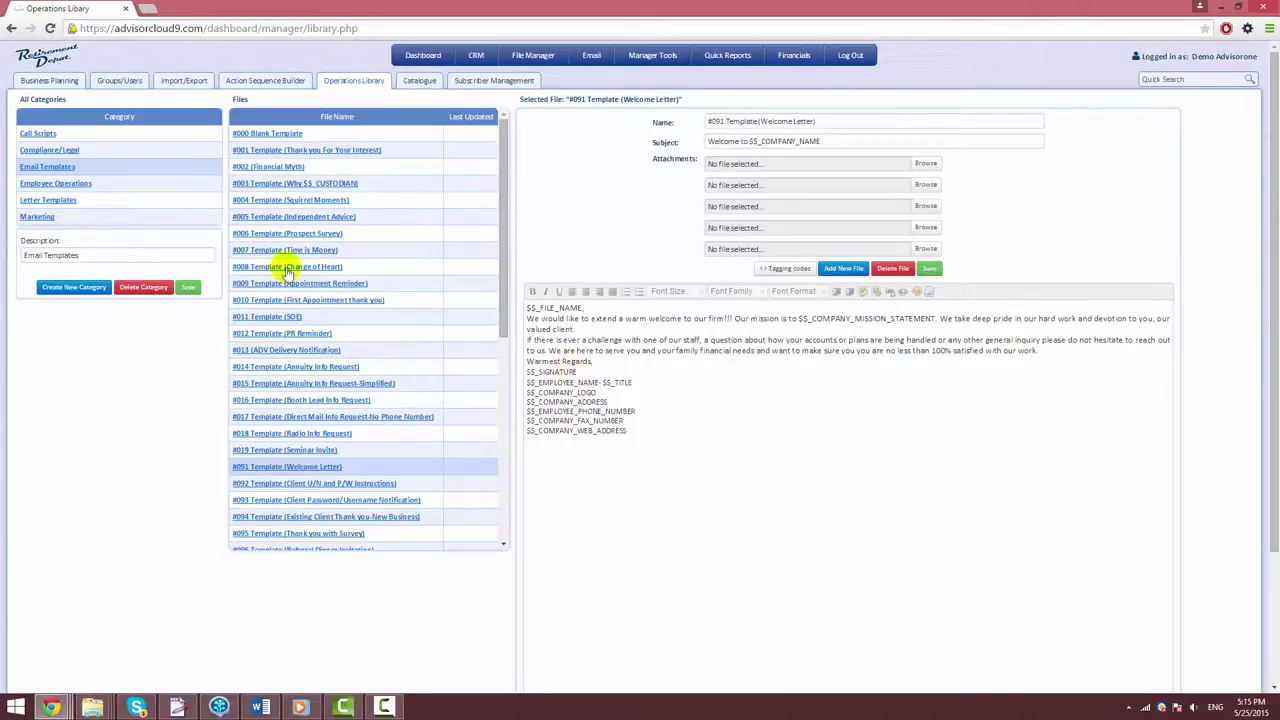
{"action": "left_click", "coordinate": [38, 133]}
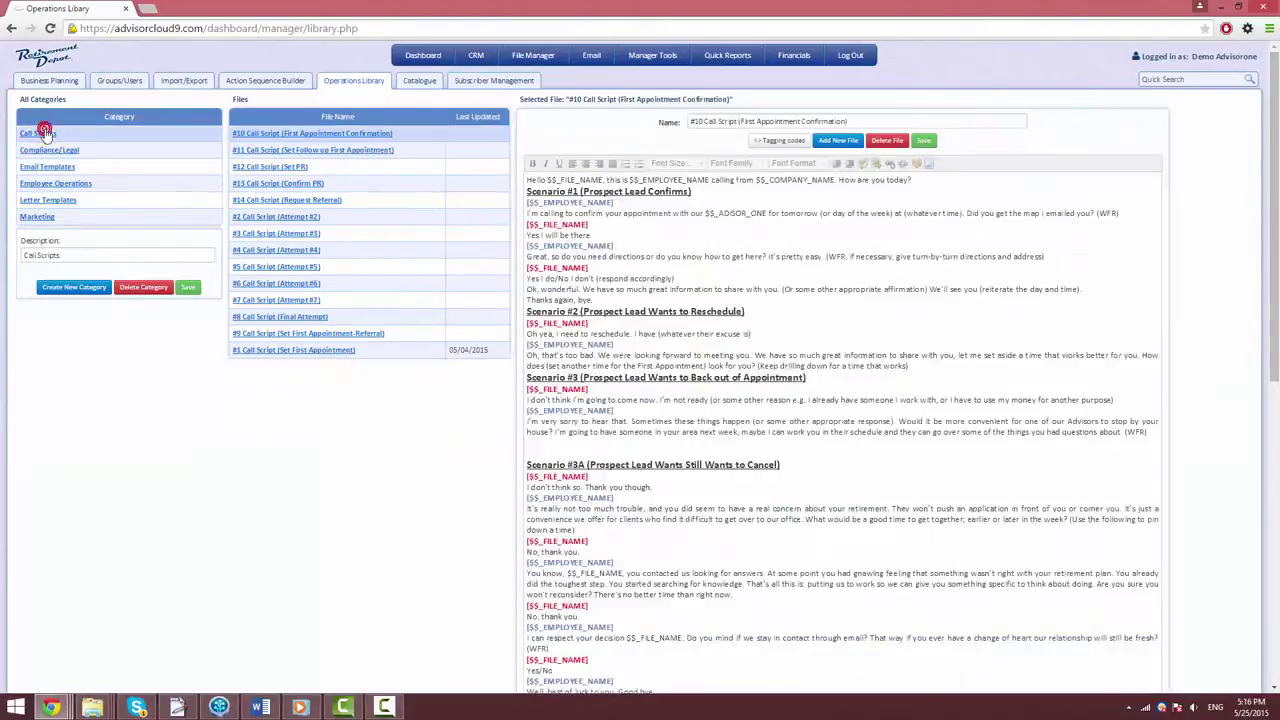
{"action": "left_click", "coordinate": [308, 351]}
{"action": "left_click", "coordinate": [308, 351]}
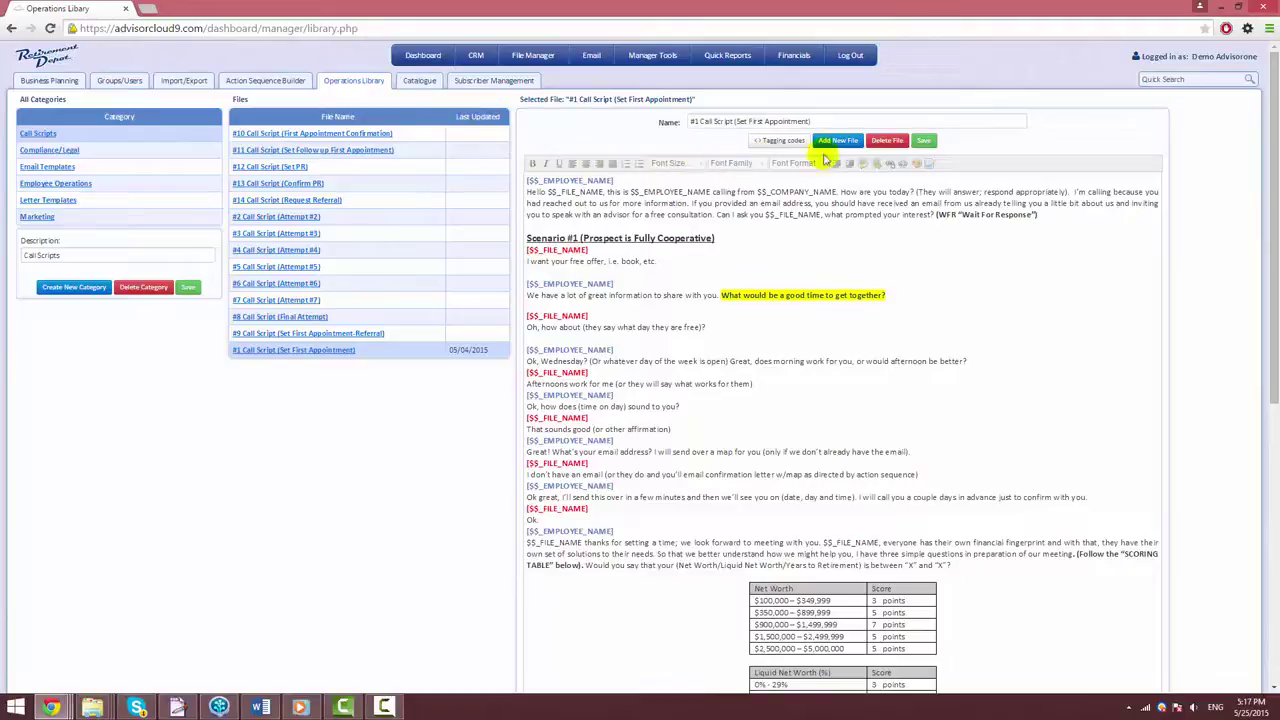
Step: Add a file named "new script" with the body text "new script" to the Call Scripts category and save it
{"action": "left_click", "coordinate": [834, 140]}
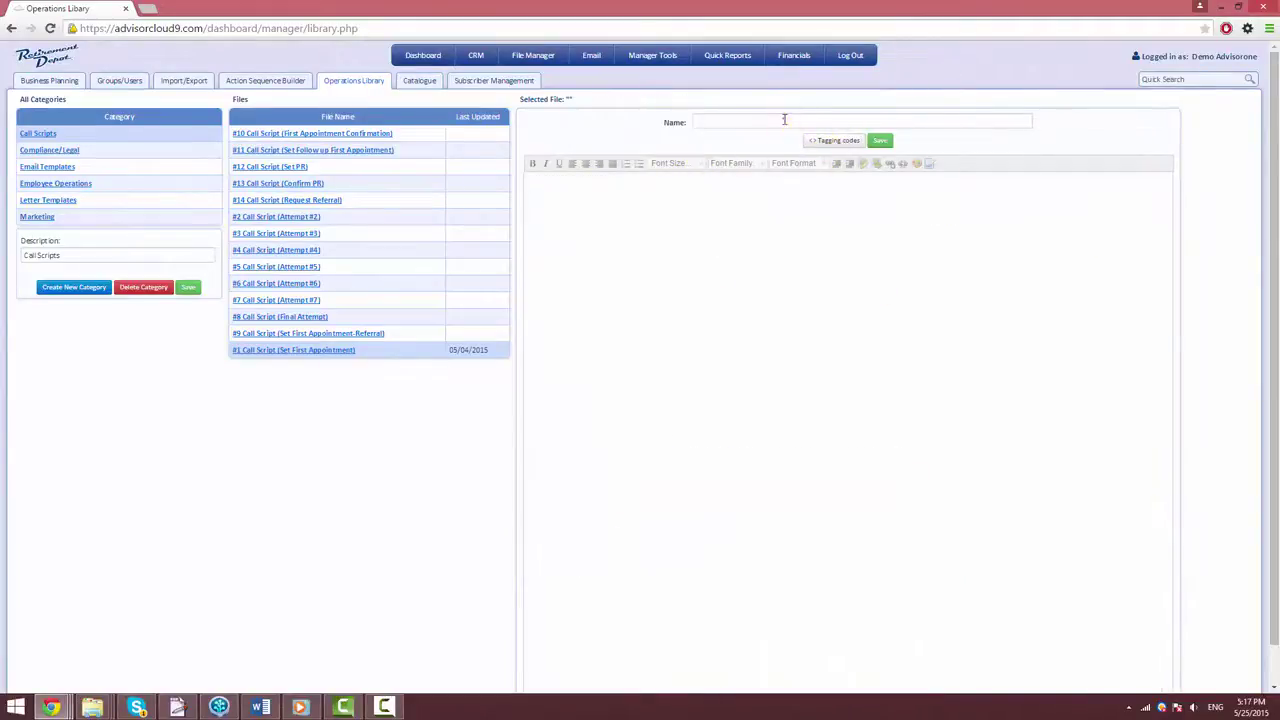
{"action": "left_click", "coordinate": [783, 118]}
{"action": "type", "text": "new s"}
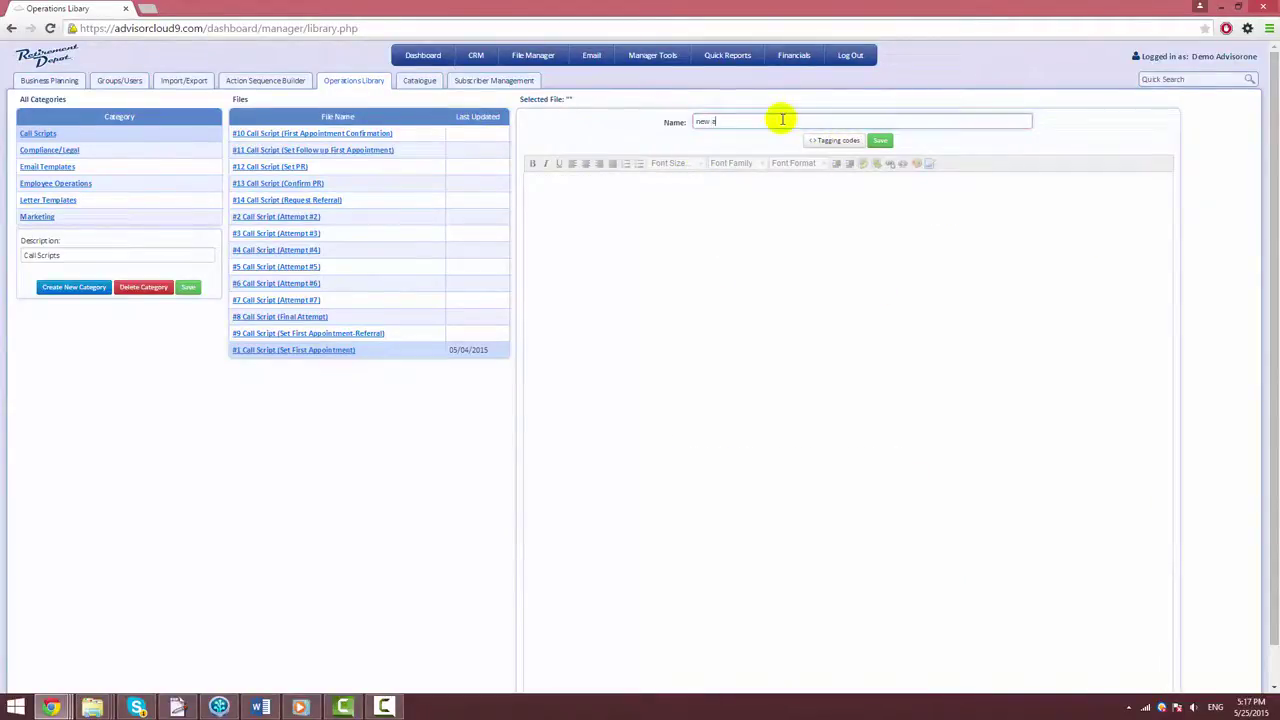
{"action": "type", "text": "cript"}
{"action": "left_click", "coordinate": [828, 186]}
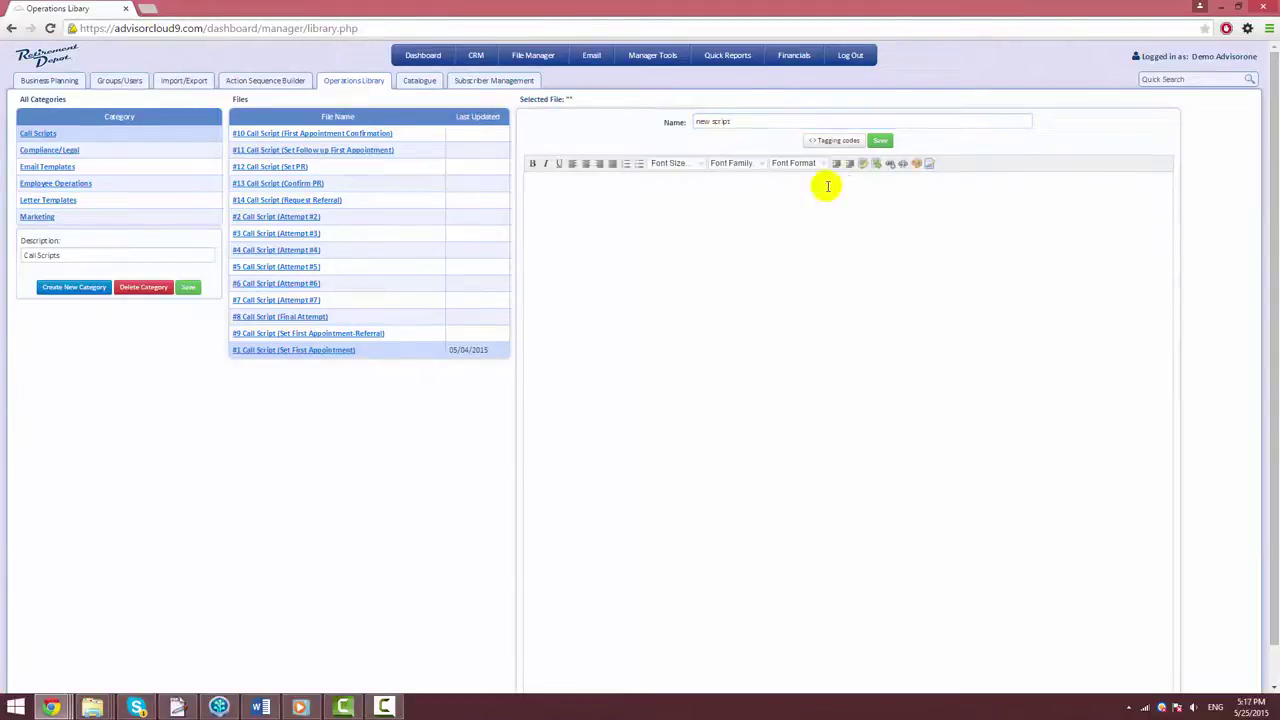
{"action": "type", "text": "new script"}
{"action": "left_click", "coordinate": [880, 140]}
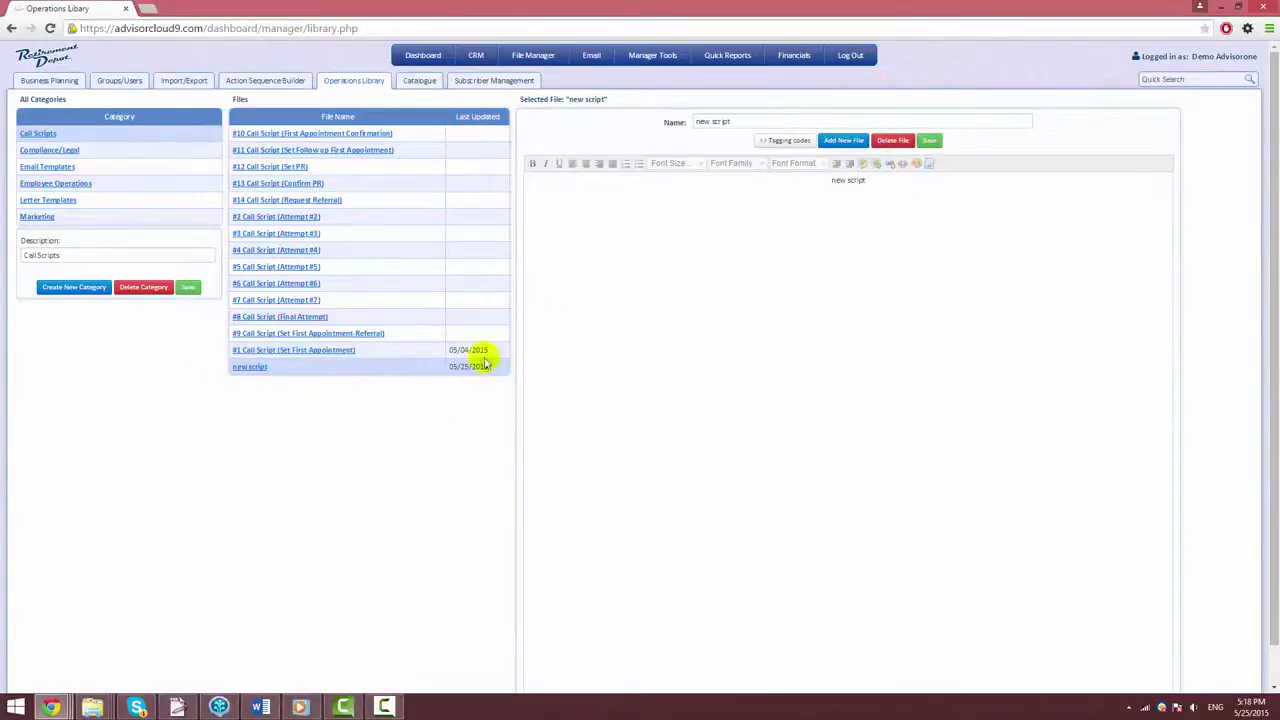
Step: Permanently delete the "new script" file from the Call Scripts category
{"action": "left_click", "coordinate": [893, 141]}
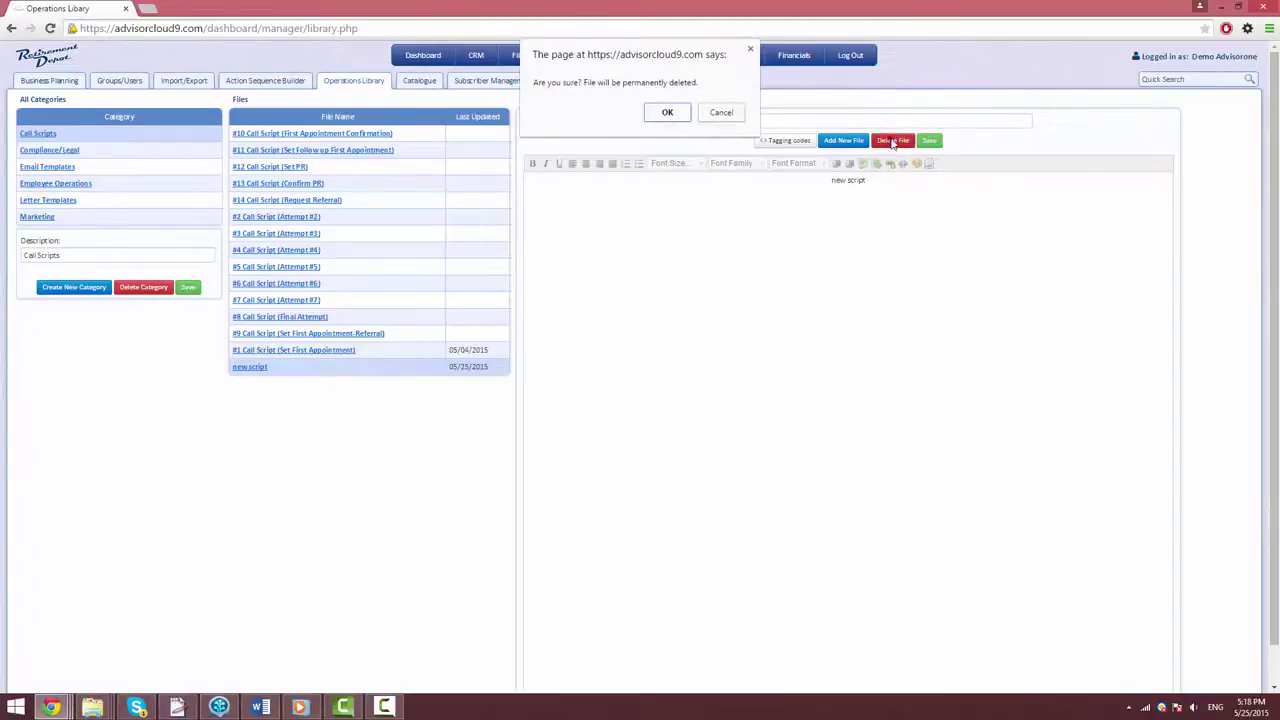
{"action": "left_click", "coordinate": [666, 115]}
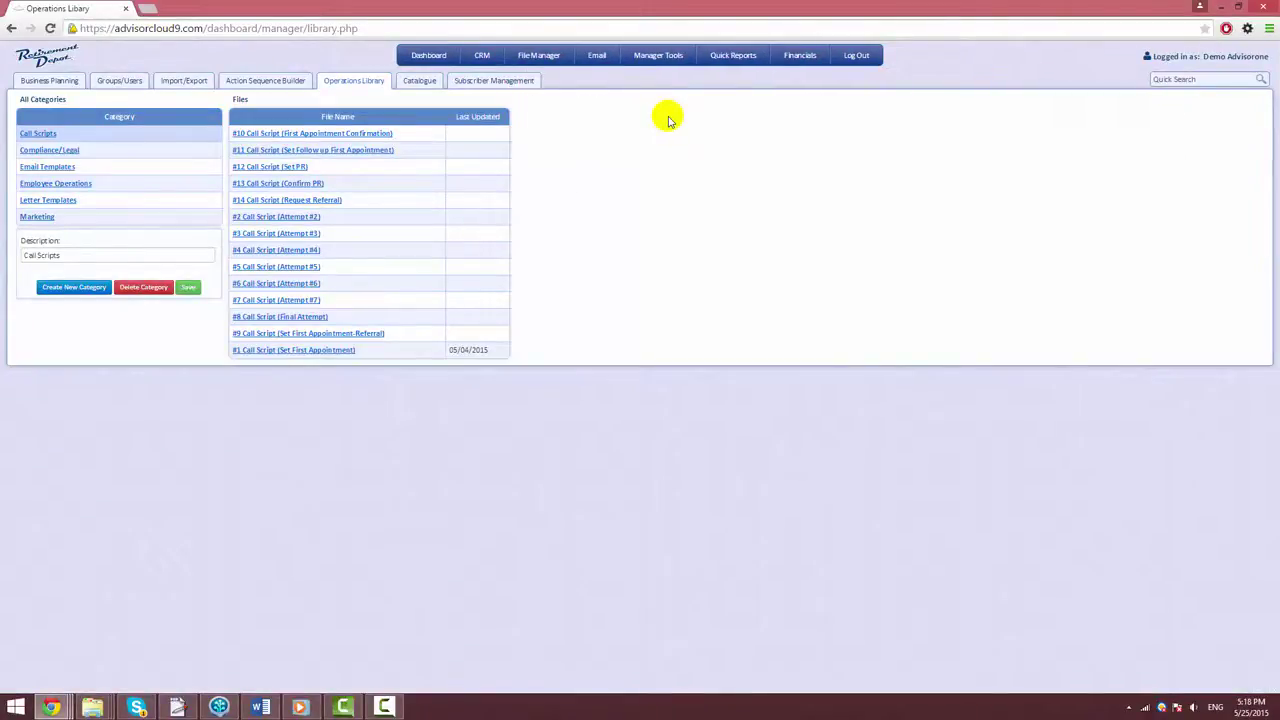
Step: Download ADV part 2A (2.11.15).docx from Compliance/Legal prepared for the demo client, and save the file entry
{"action": "left_click", "coordinate": [66, 150]}
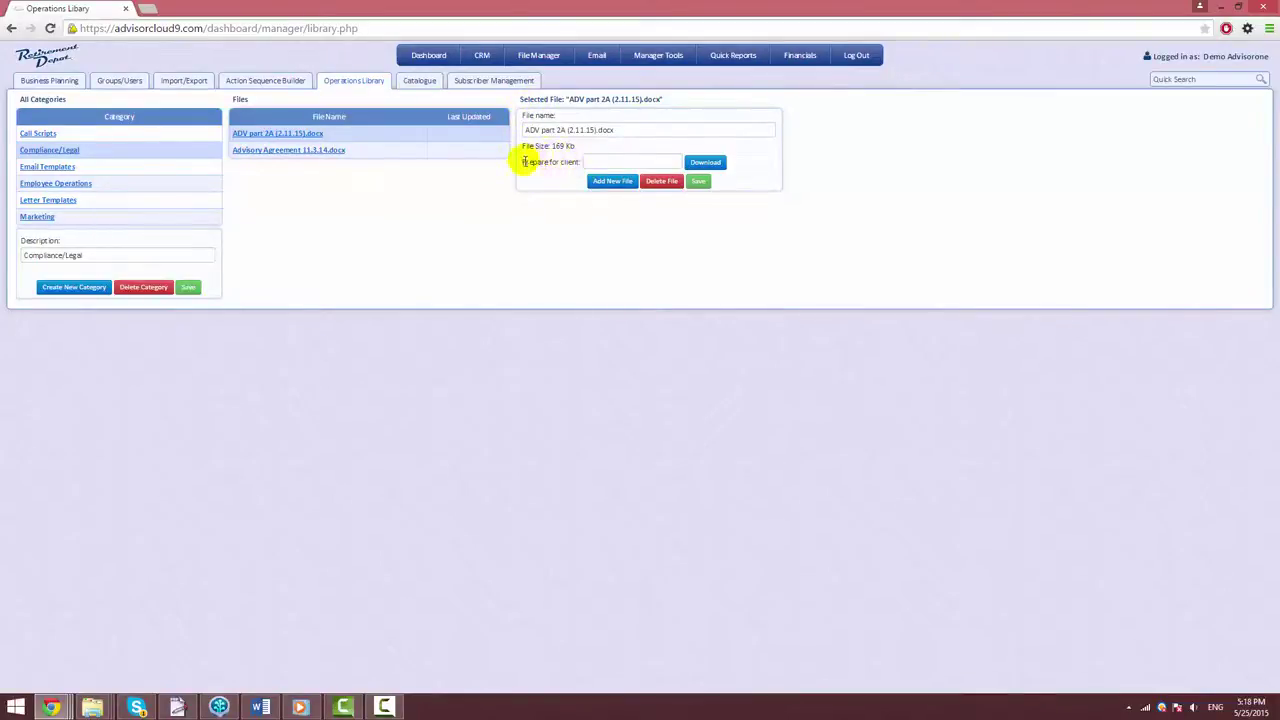
{"action": "left_click", "coordinate": [633, 158]}
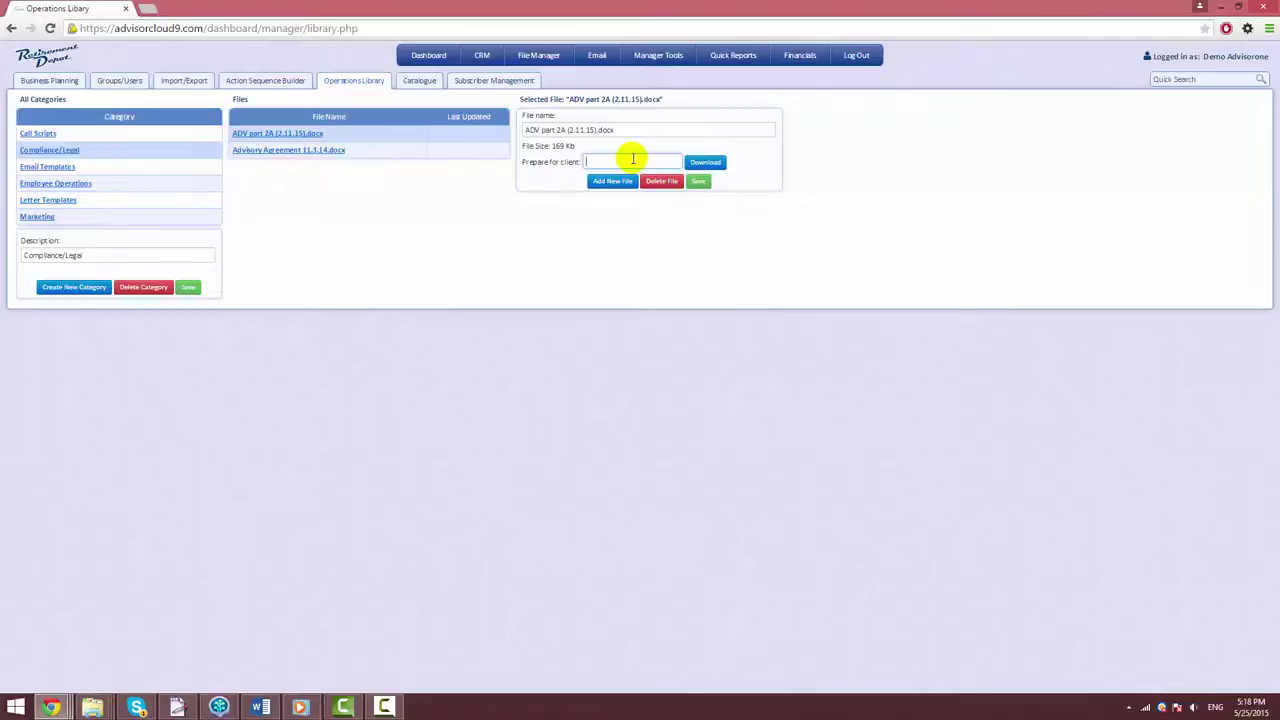
{"action": "type", "text": "dem"}
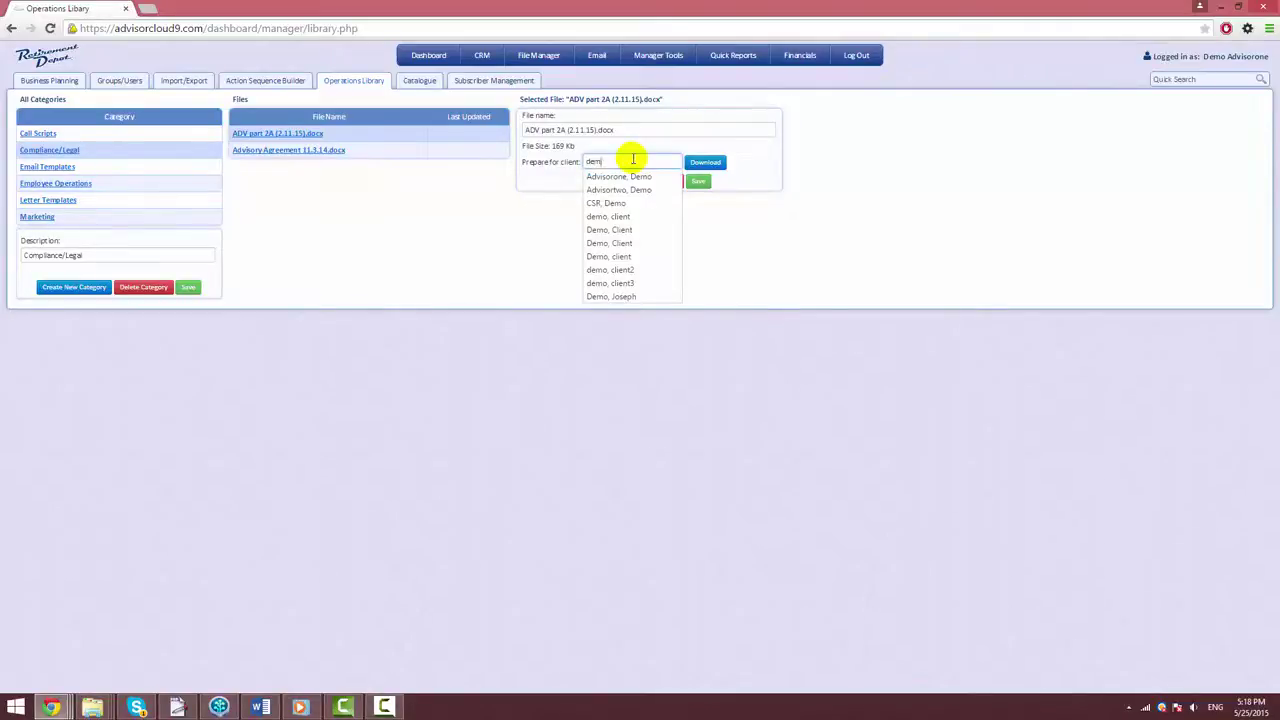
{"action": "type", "text": "o"}
{"action": "left_click", "coordinate": [628, 216]}
{"action": "left_click", "coordinate": [704, 165]}
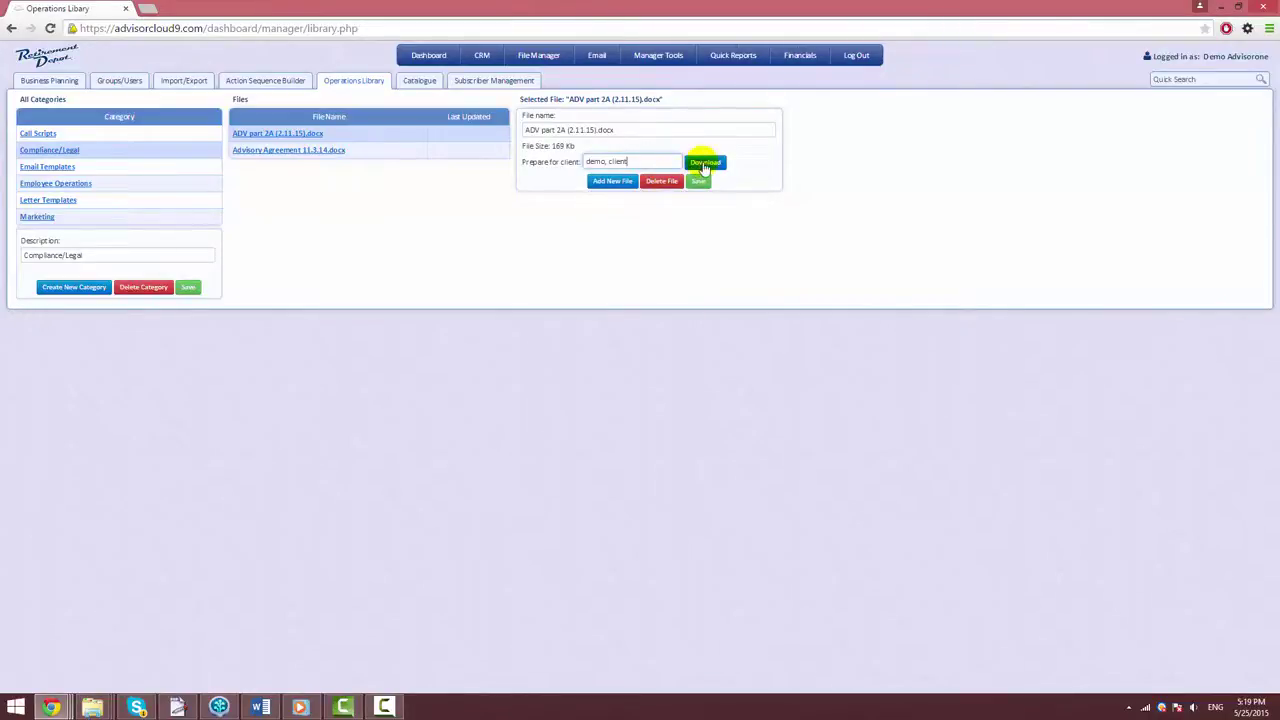
{"action": "left_click", "coordinate": [533, 338]}
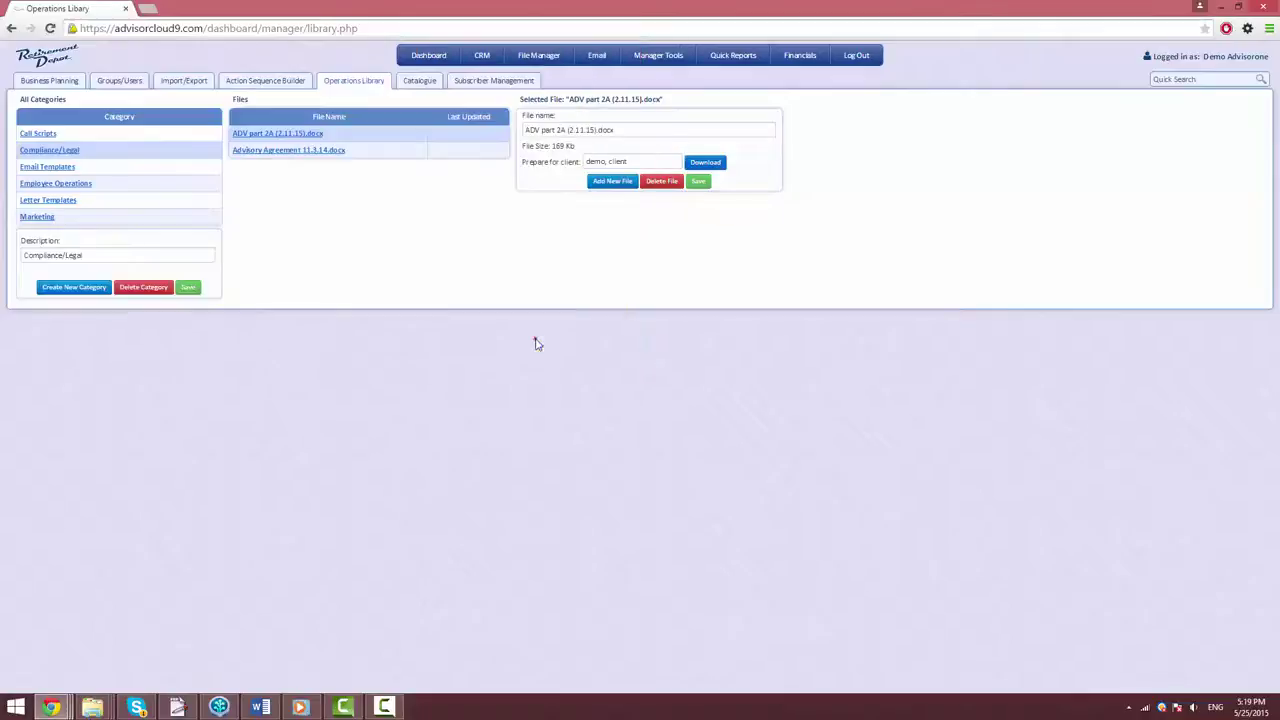
{"action": "left_click", "coordinate": [535, 343]}
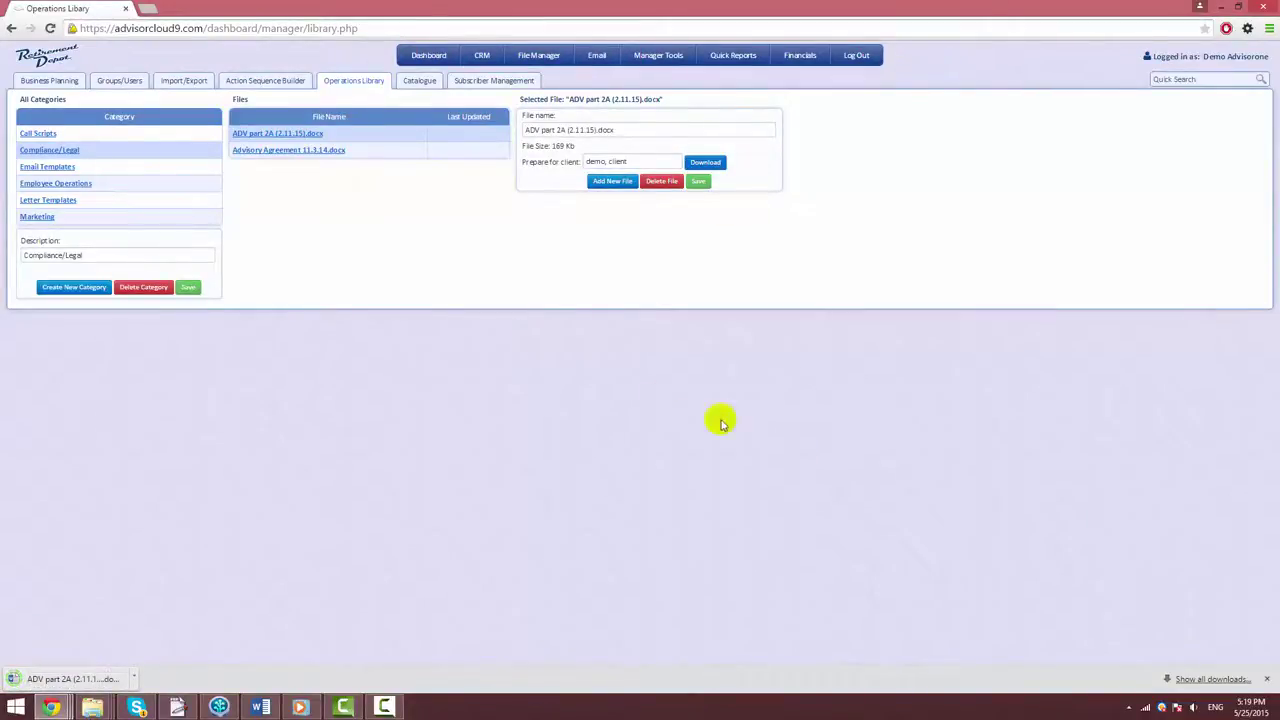
{"action": "left_click", "coordinate": [1266, 681]}
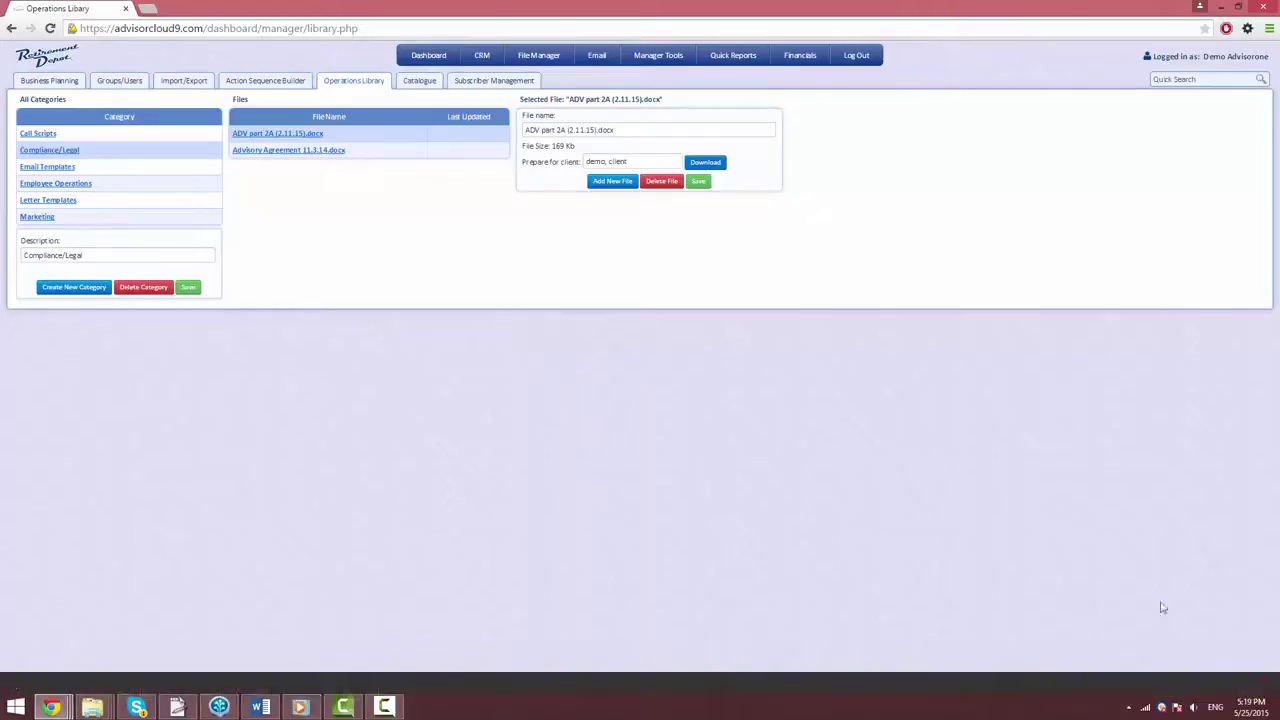
{"action": "left_click", "coordinate": [698, 181]}
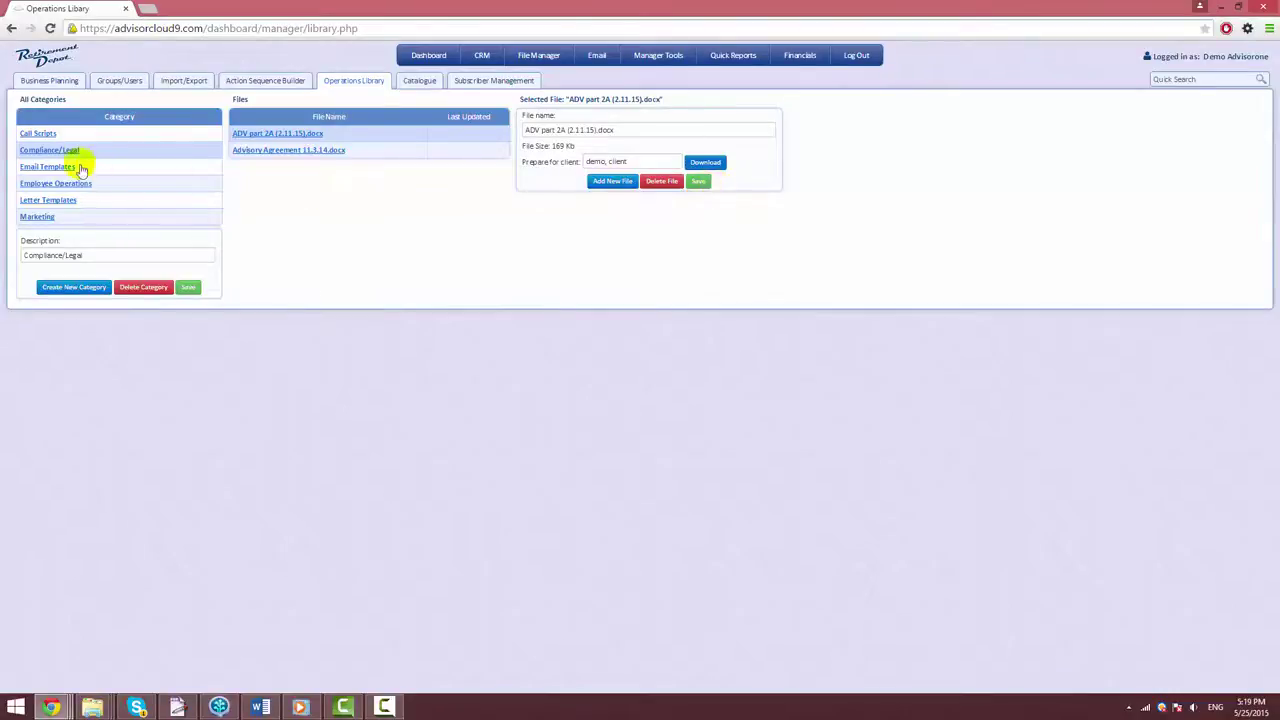
Step: Look through the whole list of files in the Email Templates category
{"action": "left_click", "coordinate": [65, 166]}
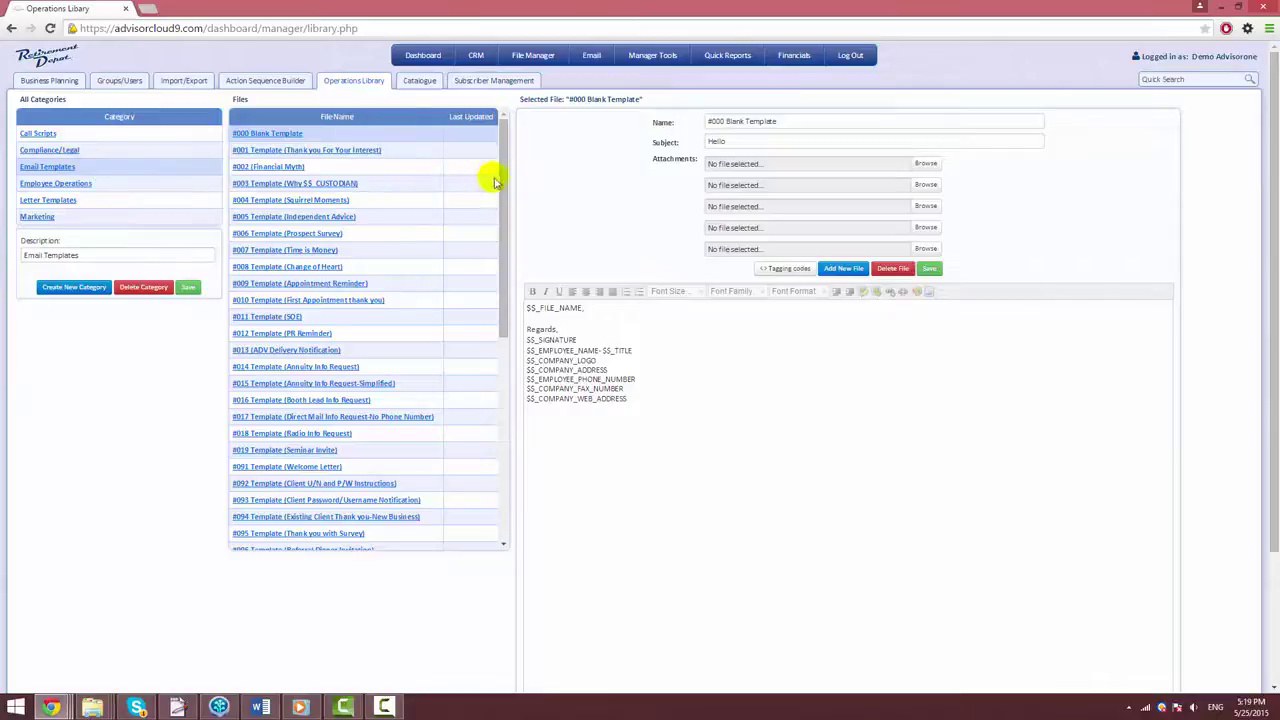
{"action": "left_click_drag", "start_coordinate": [503, 181], "coordinate": [507, 402]}
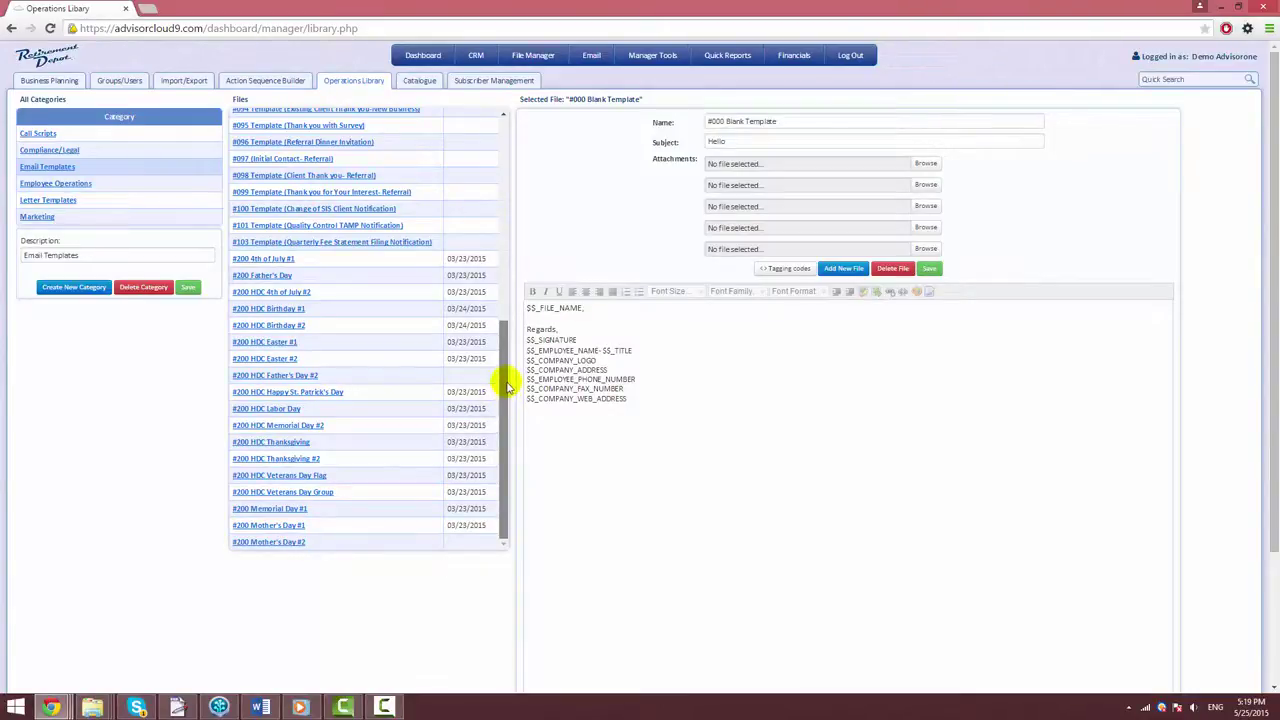
{"action": "left_click_drag", "start_coordinate": [507, 376], "coordinate": [509, 160]}
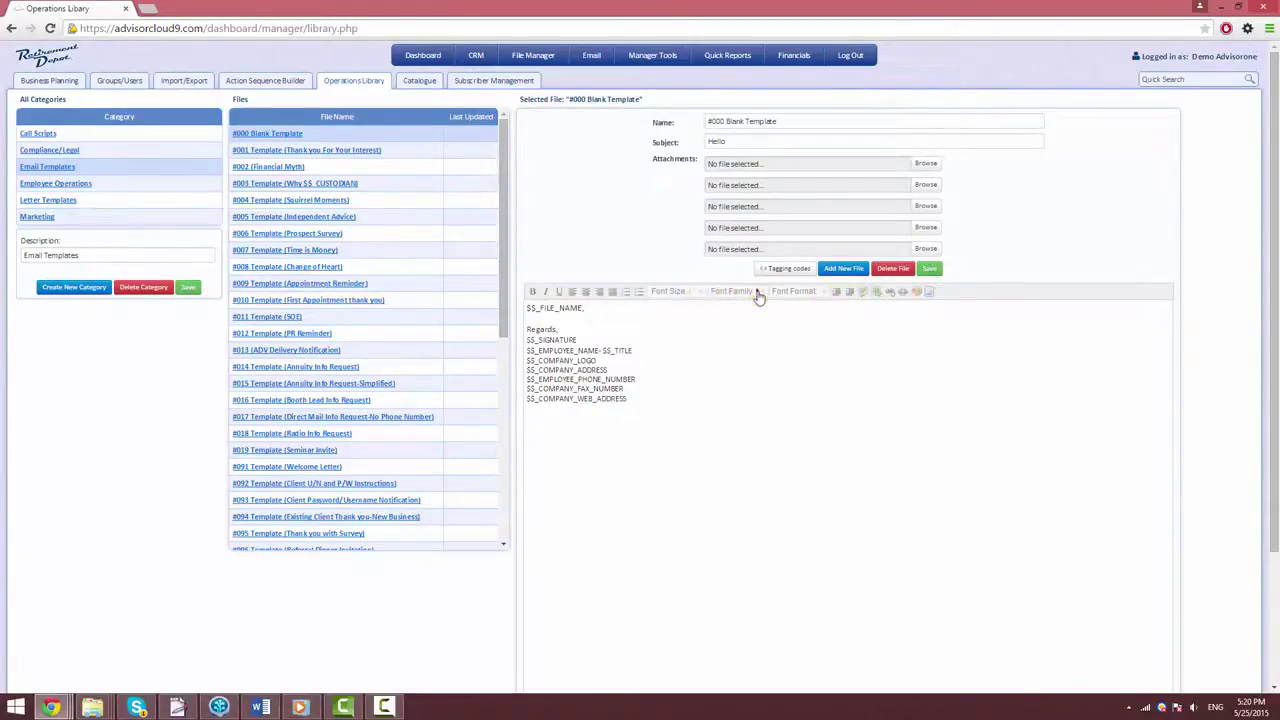
Step: Review the font family, font format and font size options for the blank email template's body
{"action": "left_click", "coordinate": [728, 328]}
{"action": "left_click", "coordinate": [761, 291]}
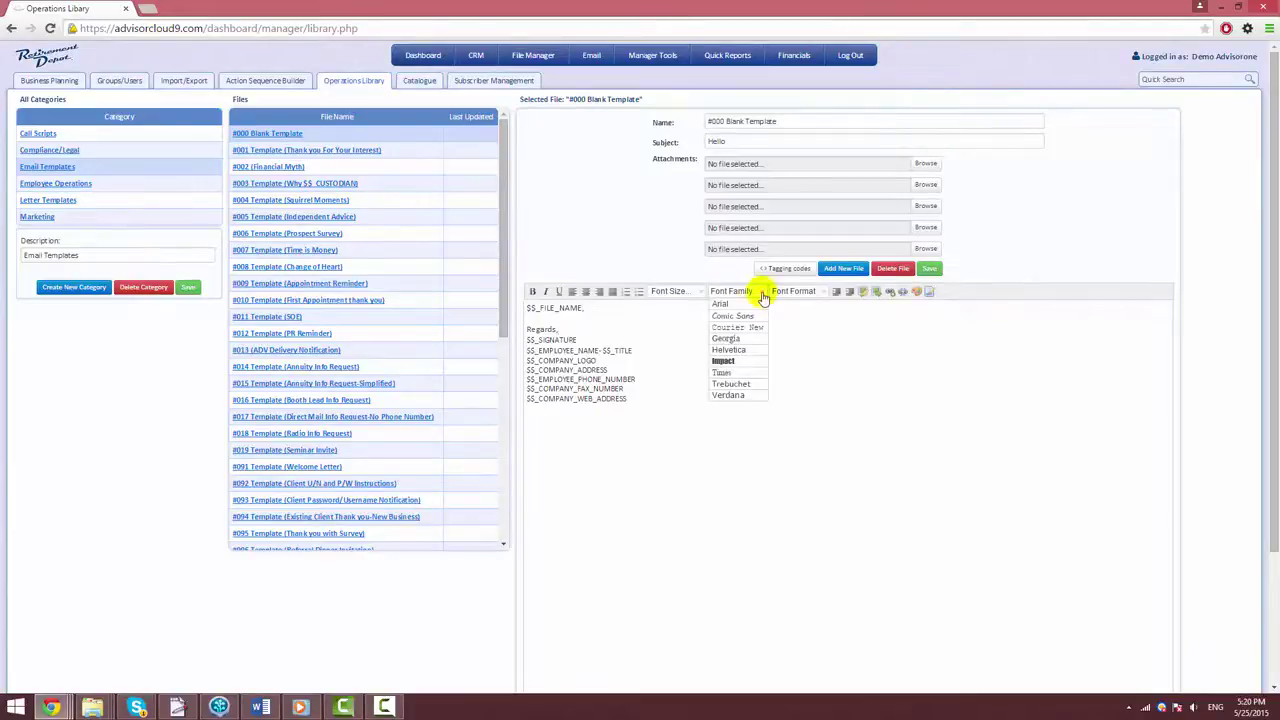
{"action": "left_click", "coordinate": [761, 291]}
{"action": "left_click", "coordinate": [818, 292]}
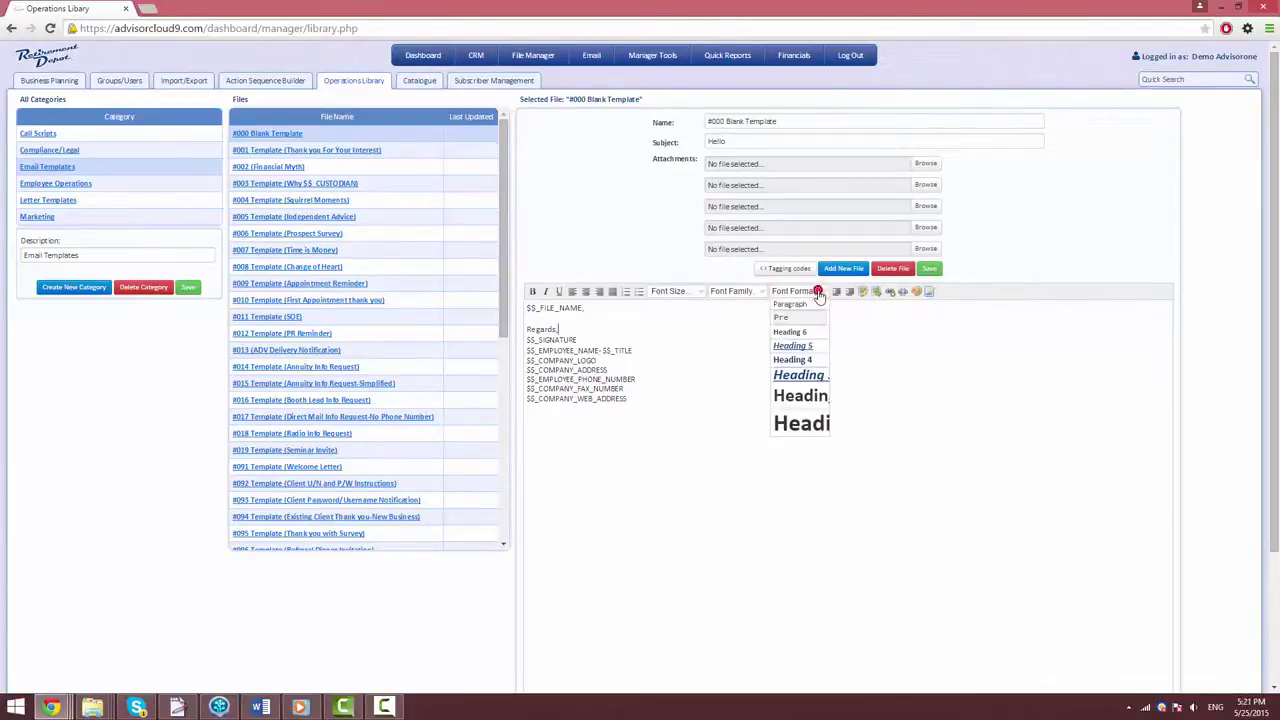
{"action": "left_click", "coordinate": [818, 292]}
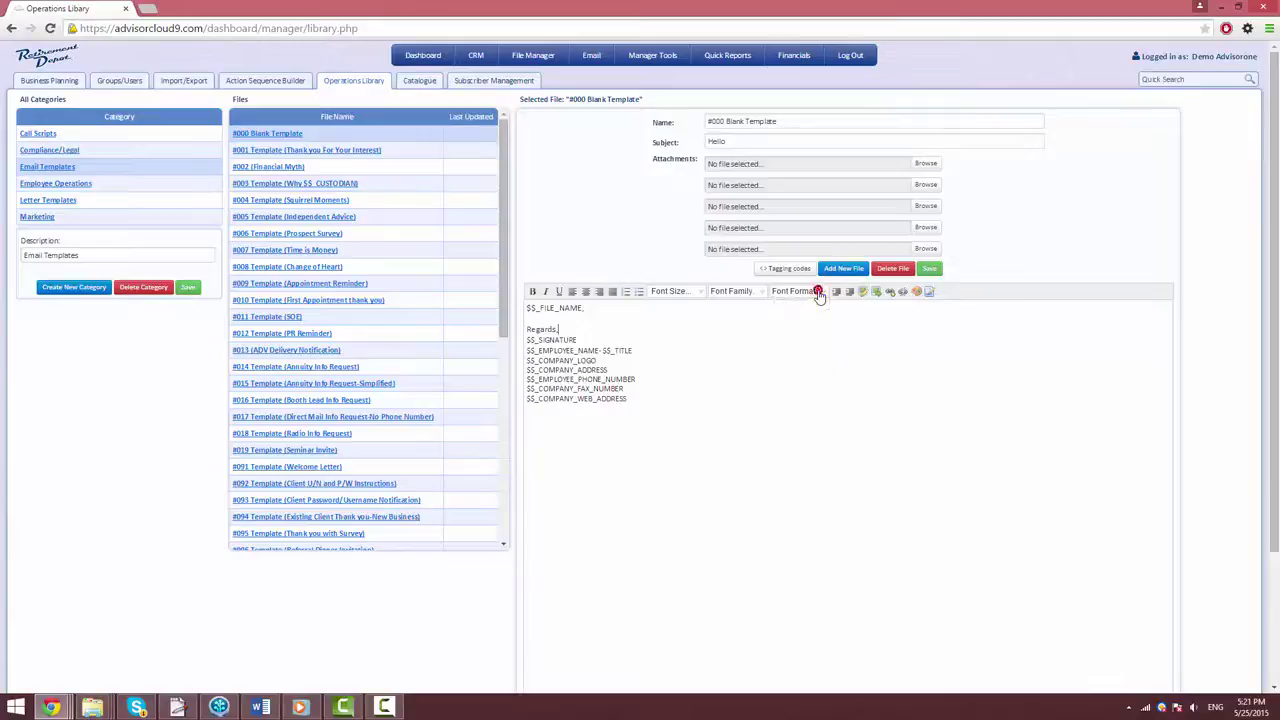
{"action": "left_click", "coordinate": [698, 292]}
{"action": "left_click", "coordinate": [700, 294]}
Step: View the #009 Template (Appointment Reminder) and check the file selection for its first attachment without choosing a file
{"action": "left_click", "coordinate": [338, 285]}
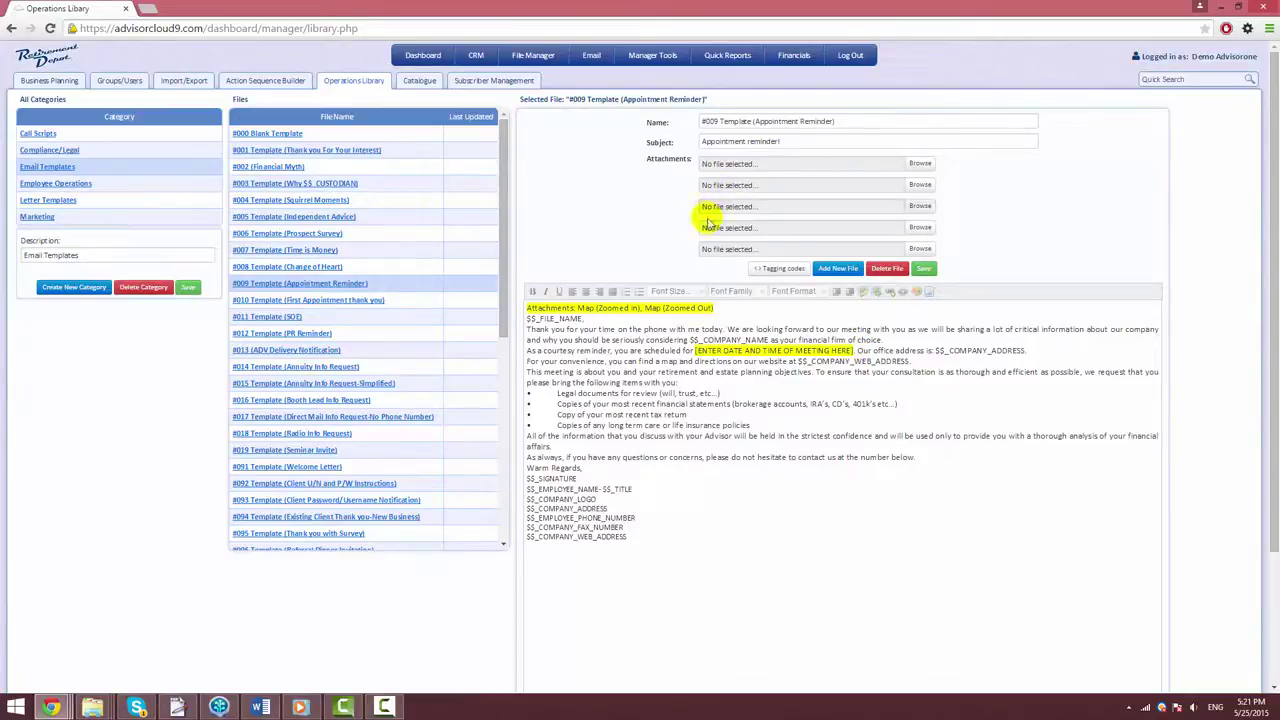
{"action": "left_click", "coordinate": [918, 163]}
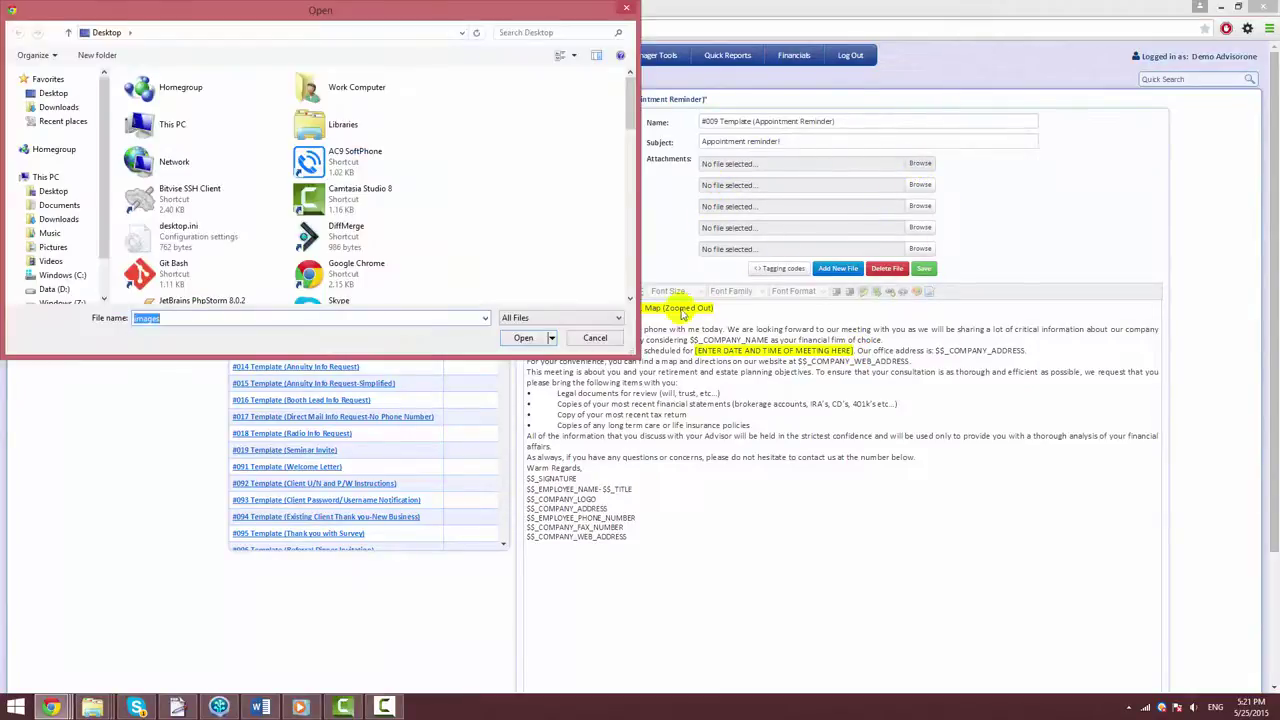
{"action": "left_click", "coordinate": [595, 338]}
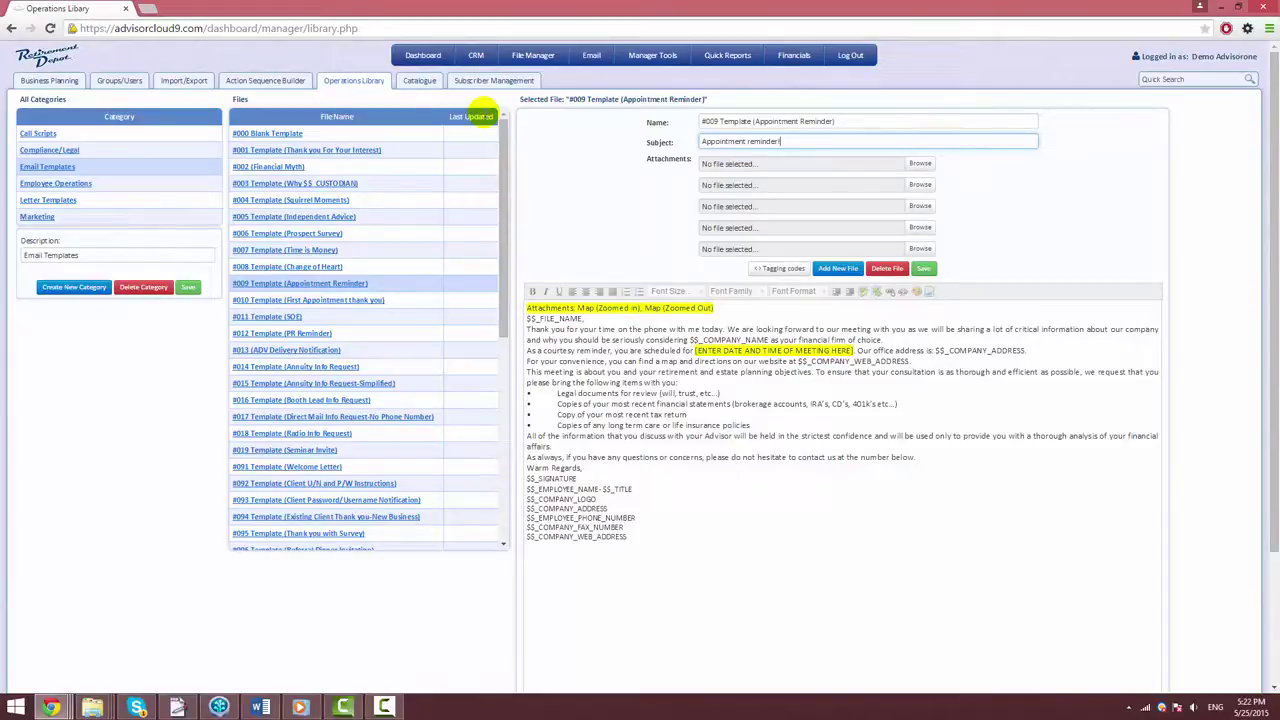
Step: View the files in the Employee Operations, Letter Templates and Marketing categories
{"action": "left_click", "coordinate": [67, 183]}
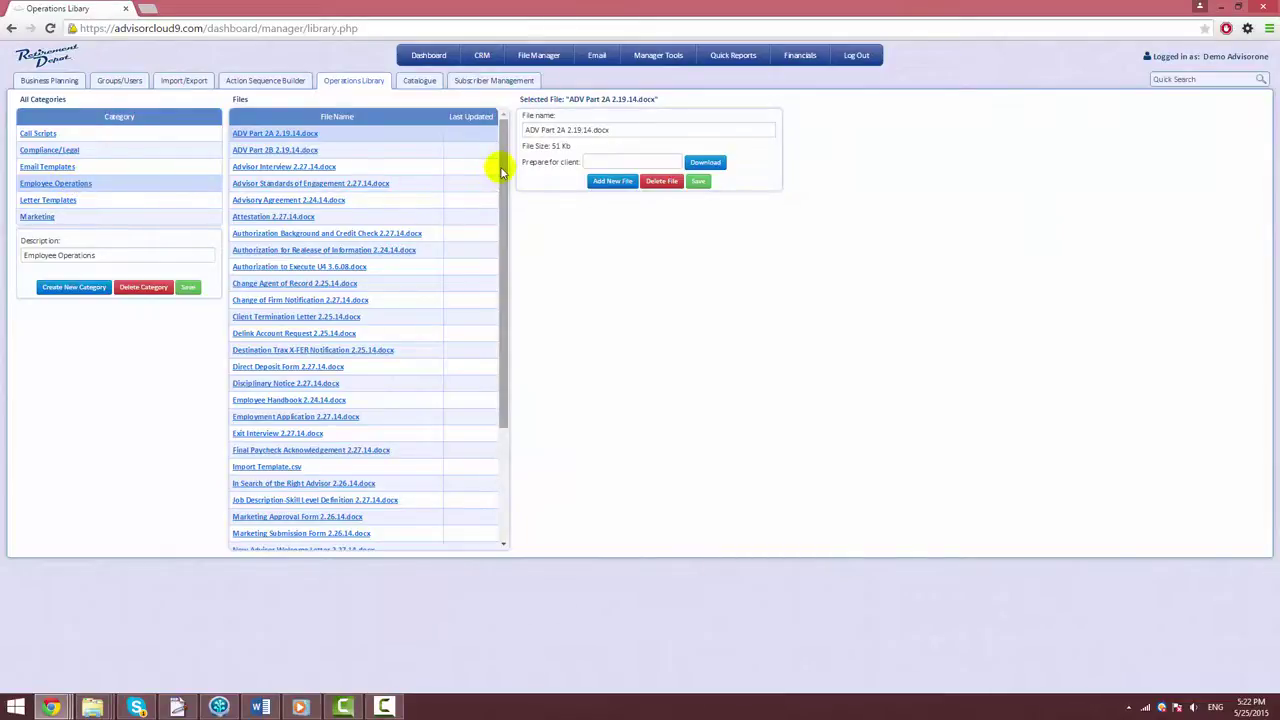
{"action": "mouse_move", "coordinate": [500, 167]}
{"action": "left_mouse_down"}
{"action": "mouse_move", "coordinate": [503, 291]}
{"action": "mouse_move", "coordinate": [503, 171]}
{"action": "mouse_move", "coordinate": [491, 170]}
{"action": "left_mouse_up"}
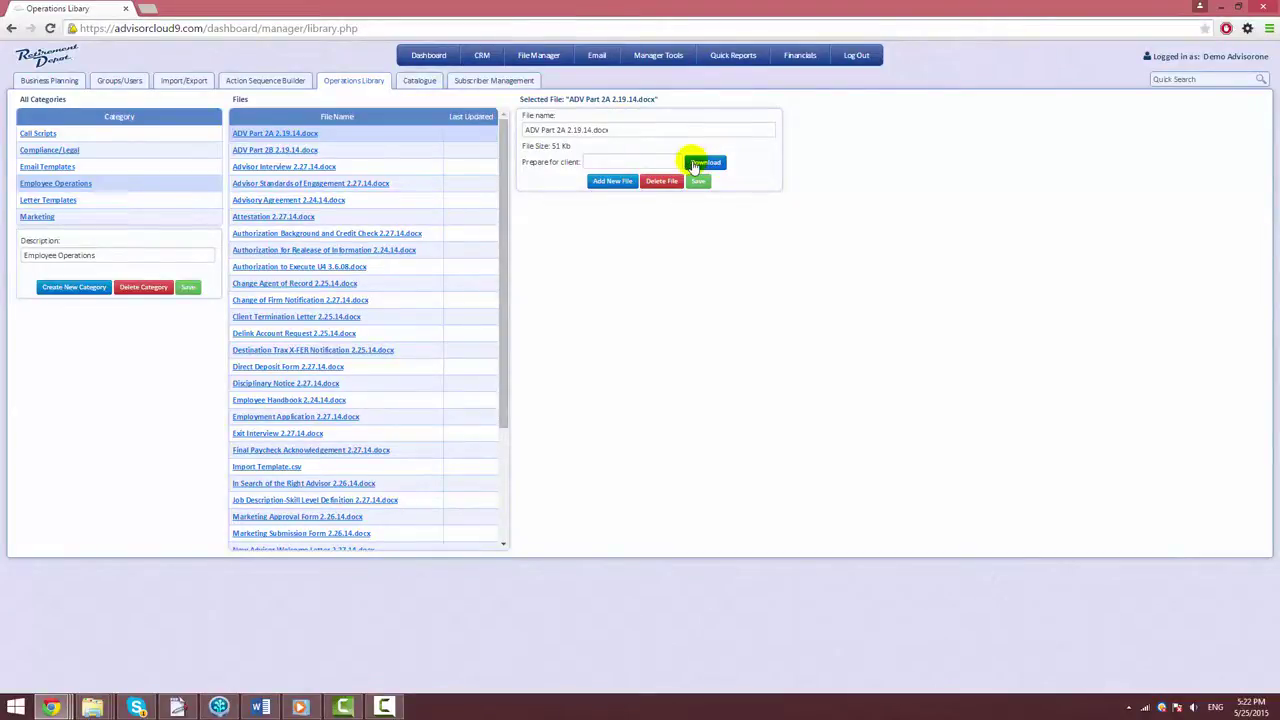
{"action": "left_click", "coordinate": [55, 200]}
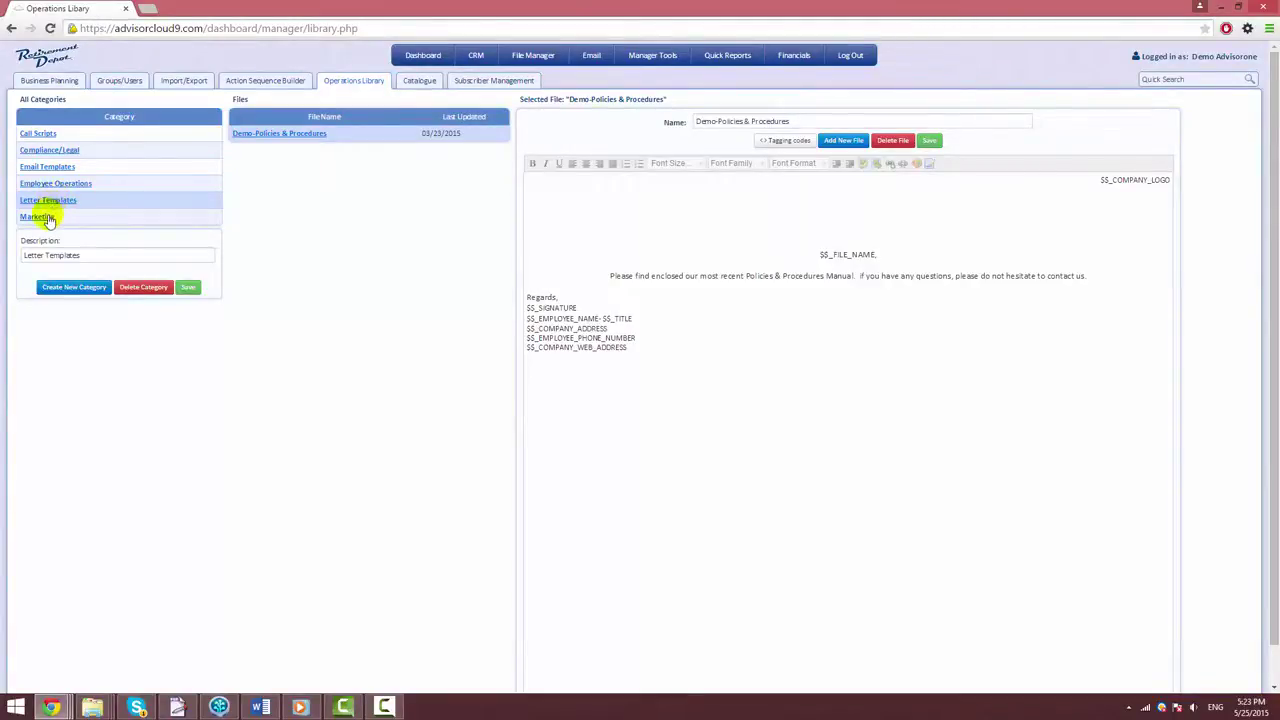
{"action": "left_click", "coordinate": [45, 217]}
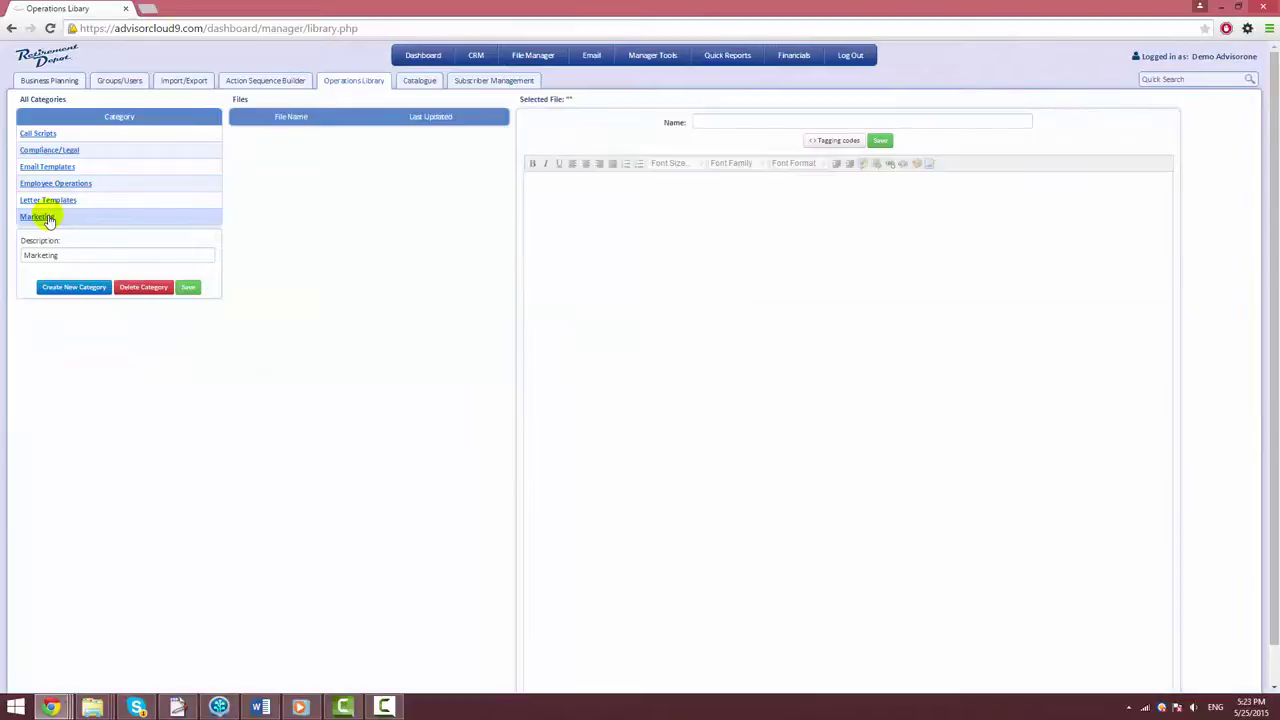